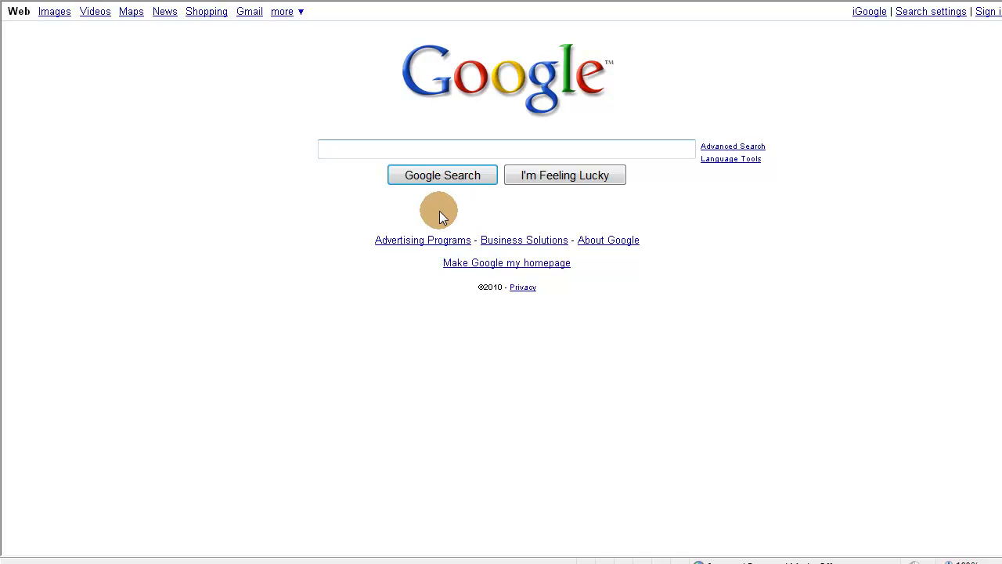
- Search Google for "firefox" and open the Mozilla Firefox web browser result
left_click(344, 149)
type("firefox")
key("Return")
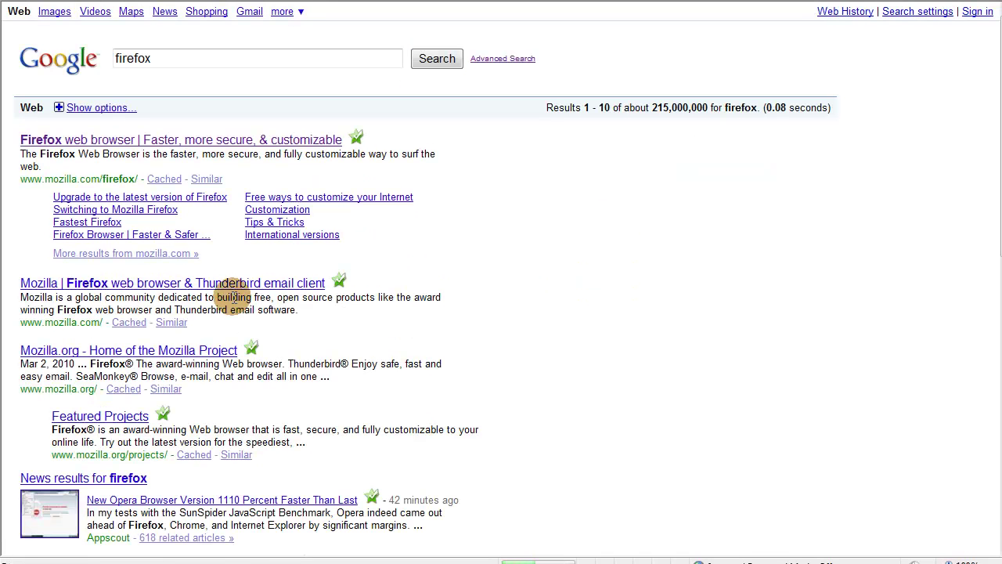
left_click(124, 139)
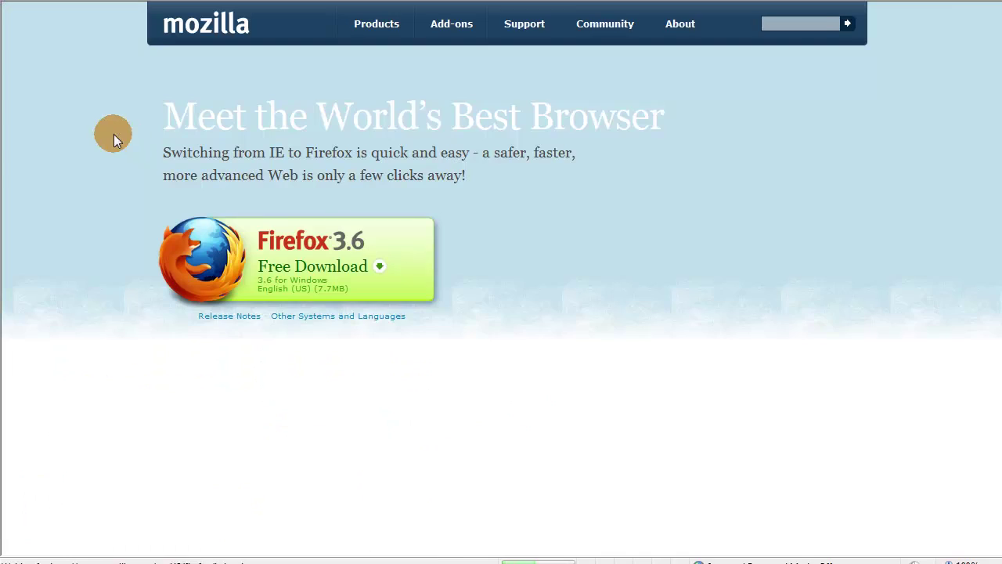
- Download the free Firefox 3.6 setup for Windows and run the installer
left_click(294, 283)
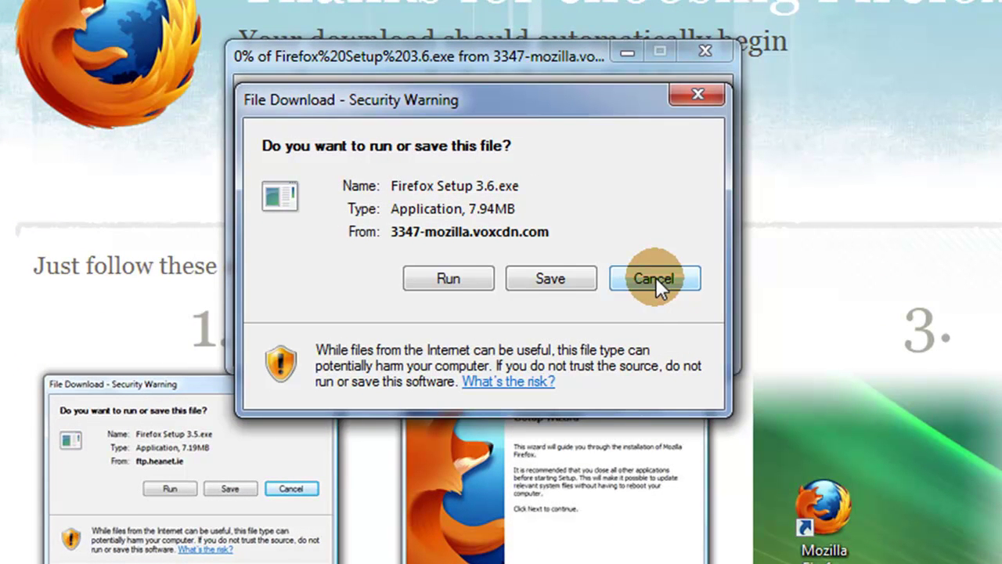
left_click(448, 279)
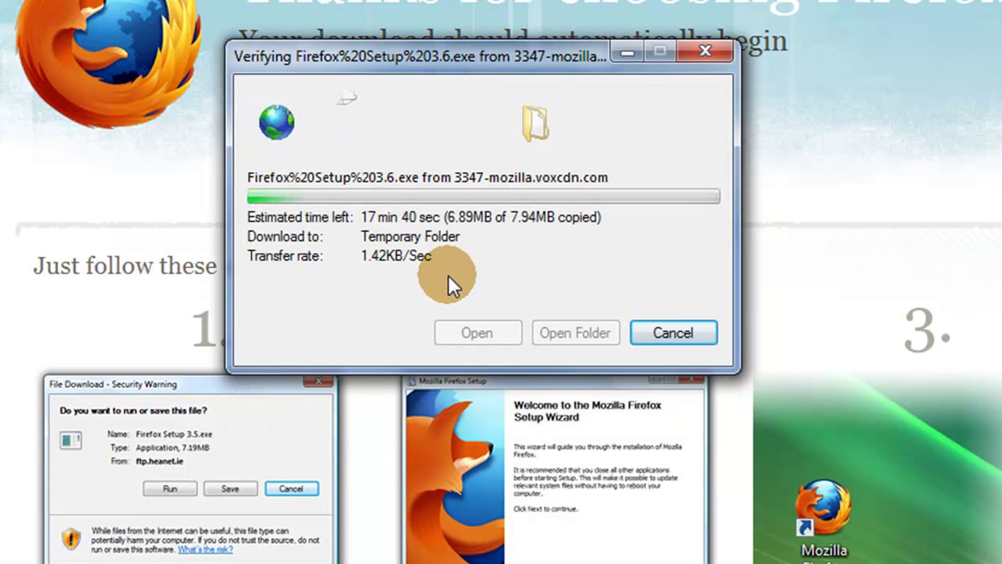
left_click(568, 160)
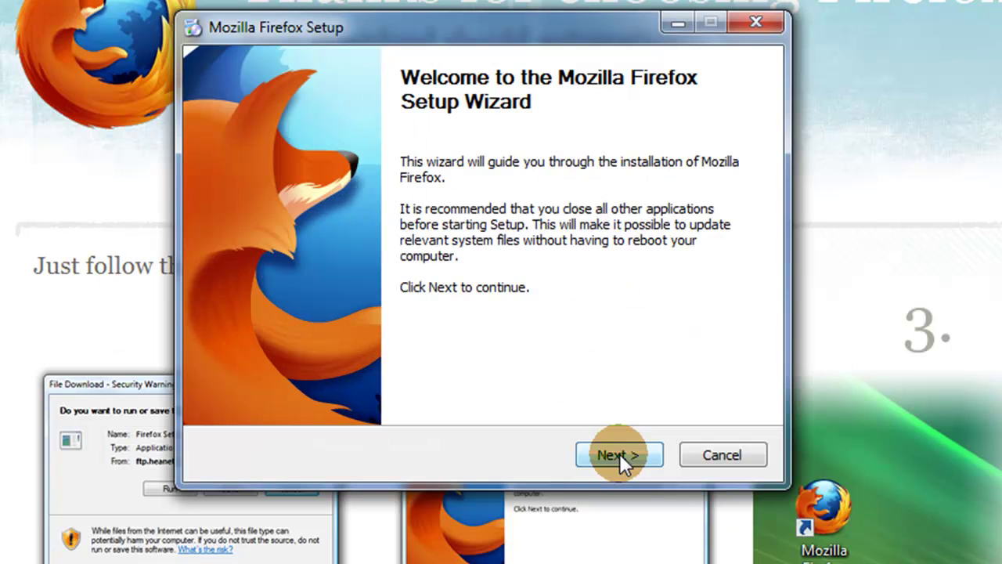
- Install Firefox with the Standard setup, keeping it as the default web browser, and launch it on finishing
left_click(619, 453)
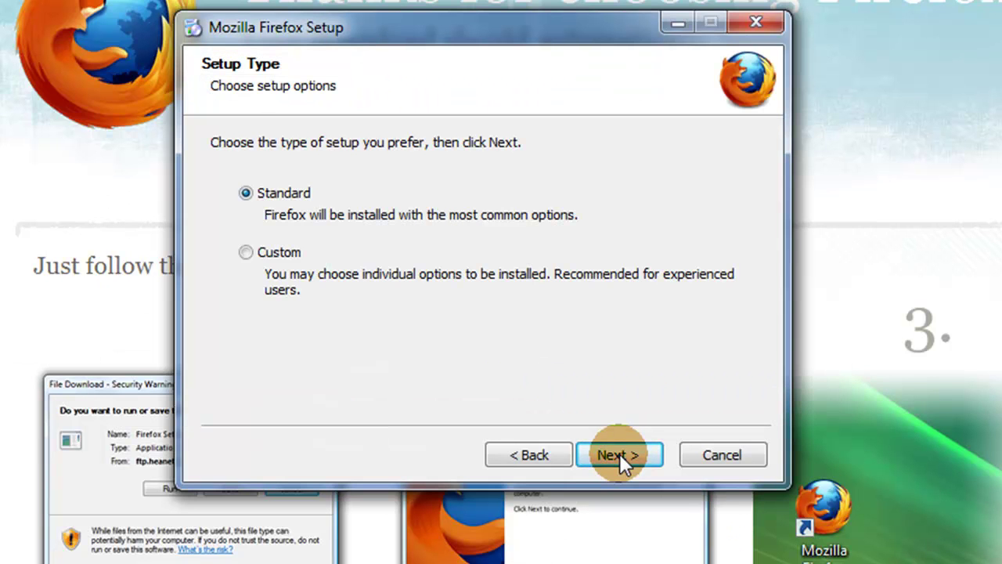
left_click(620, 453)
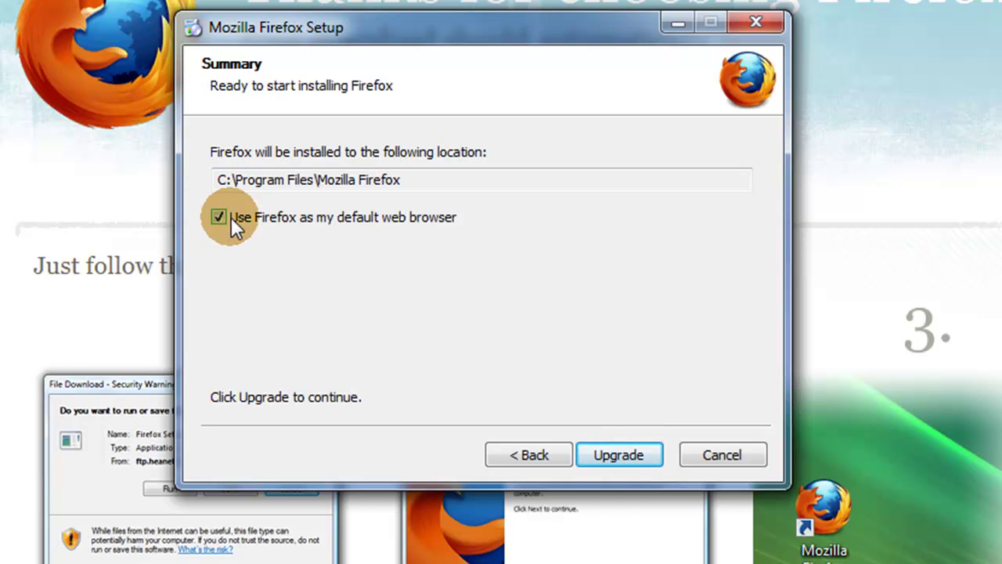
left_click(618, 454)
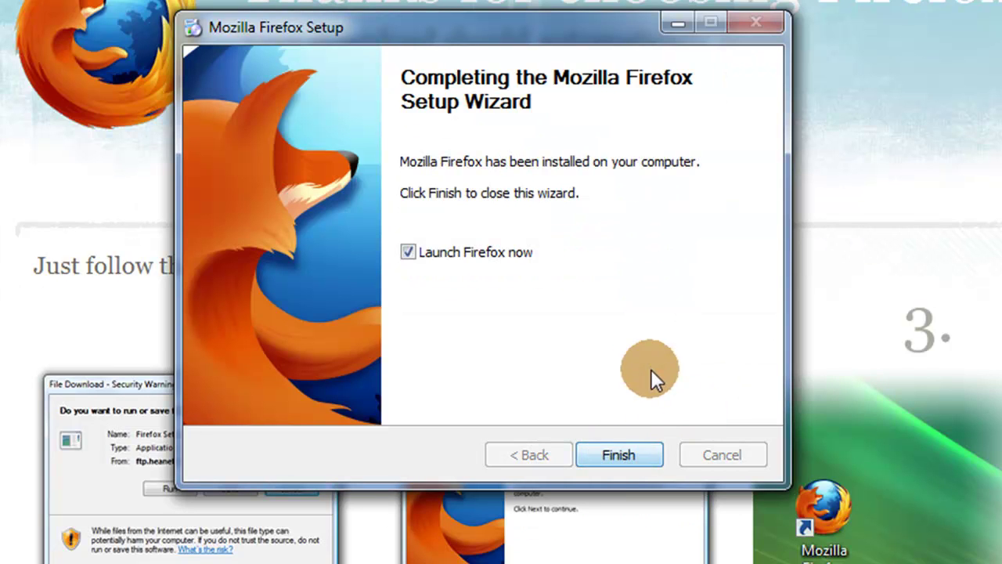
left_click(618, 455)
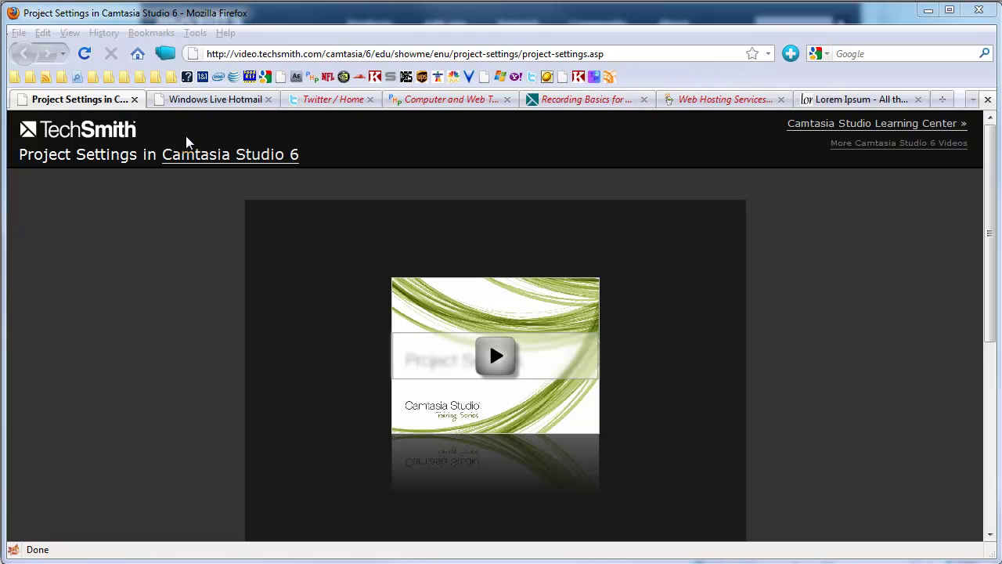
- Search Firefox's available add-ons for "tab mix"
left_click(180, 237)
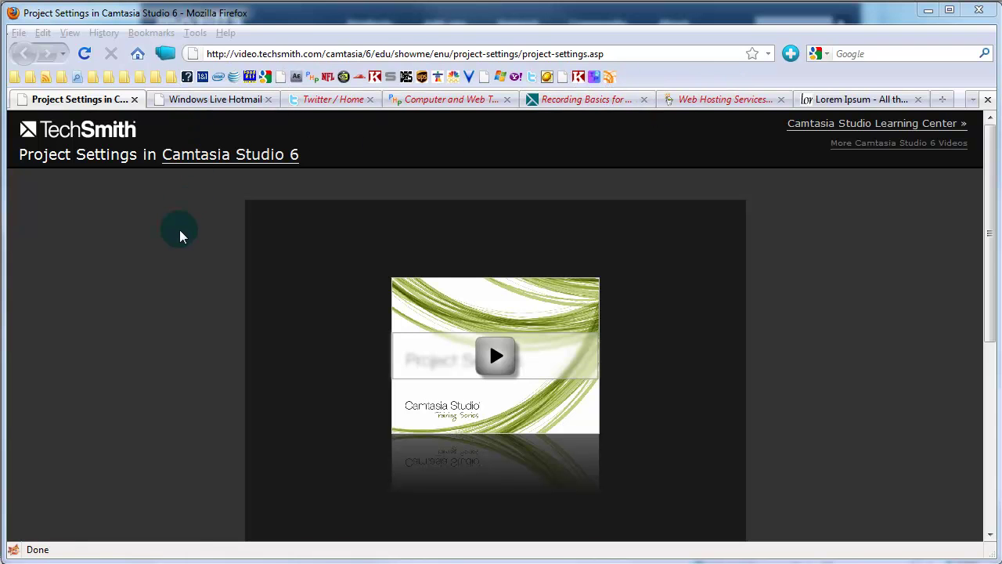
left_click(196, 33)
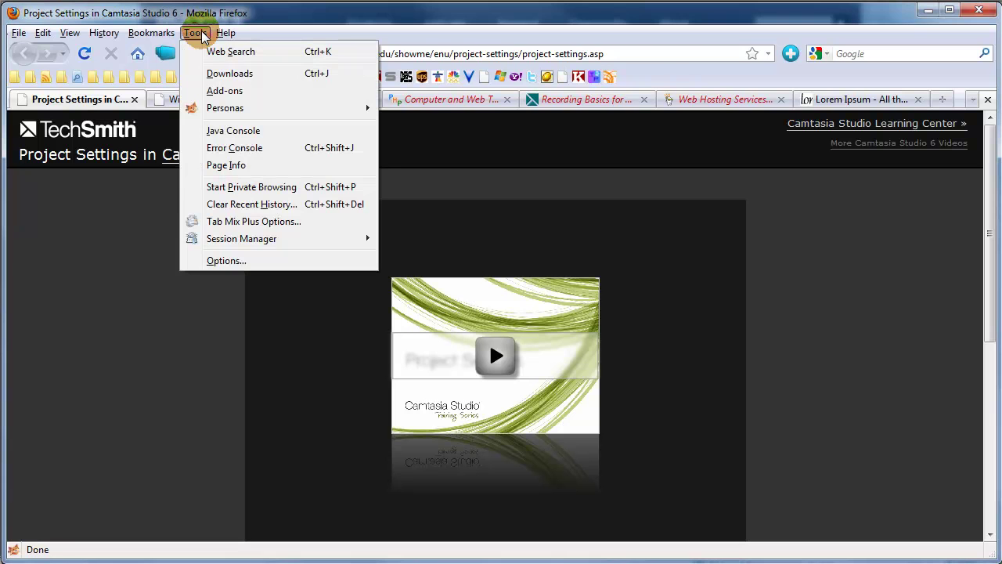
left_click(233, 92)
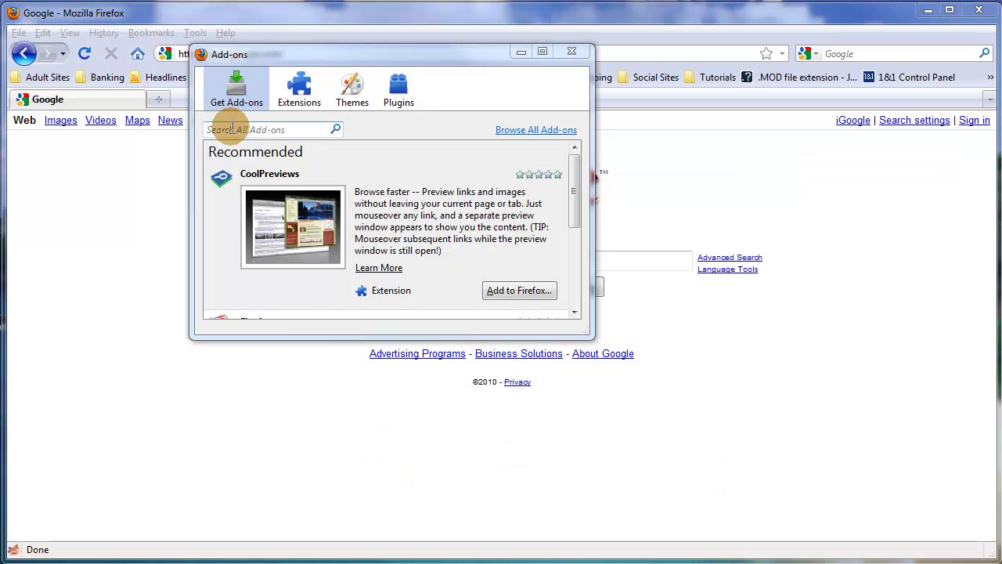
left_click(231, 129)
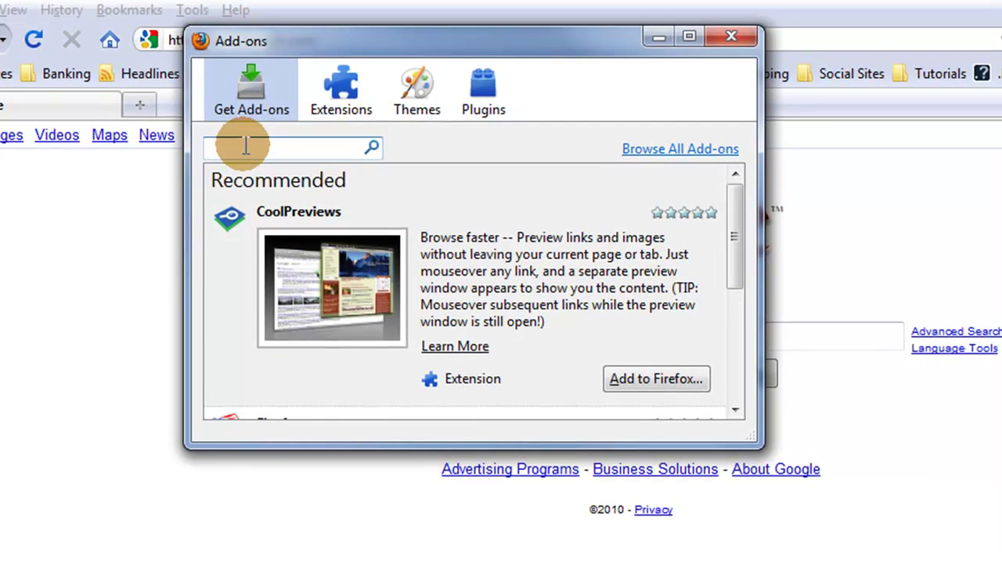
type("tab mix")
left_click(371, 148)
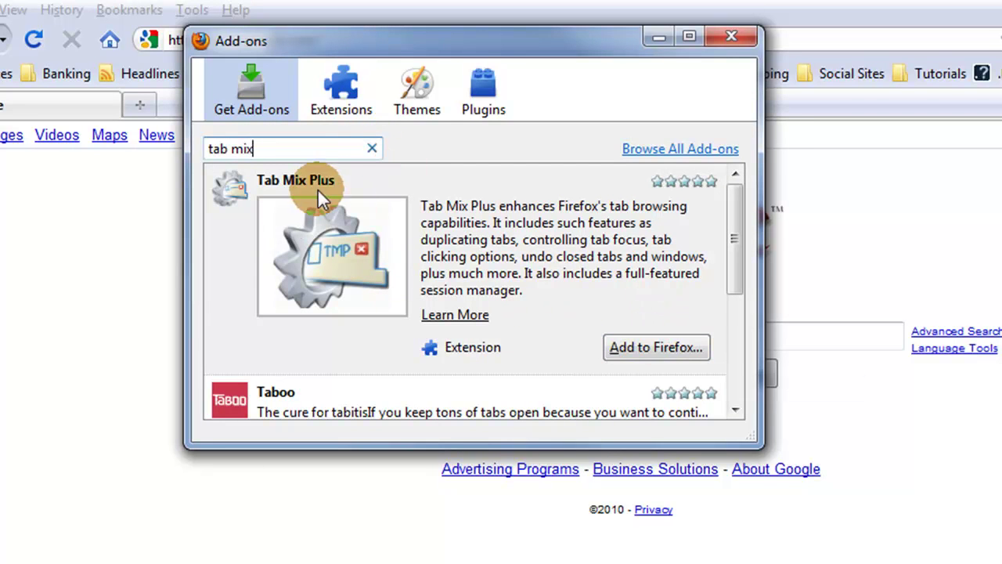
- Install the Tab Mix Plus extension, restart Firefox and close the add-ons window
left_click(638, 347)
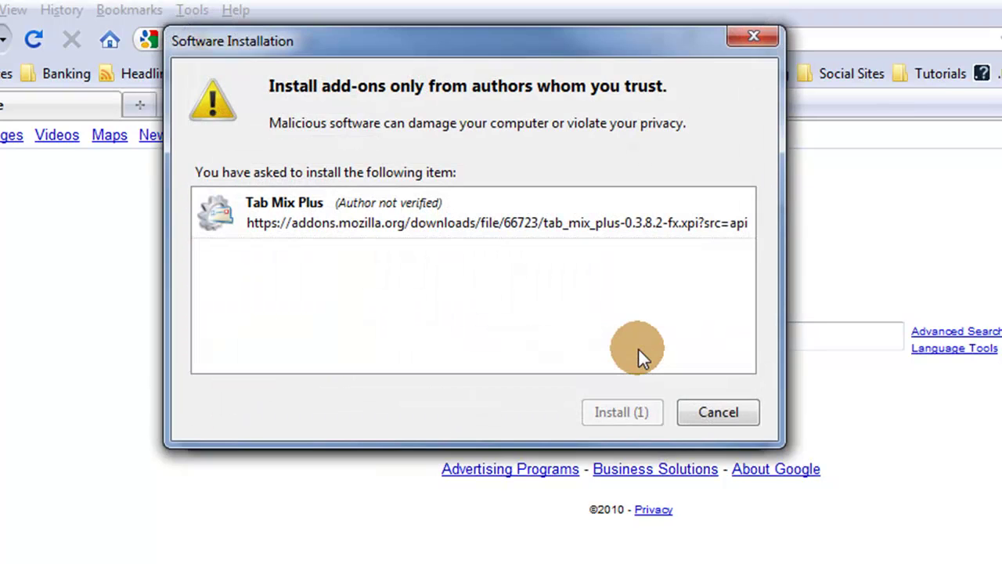
left_click(626, 410)
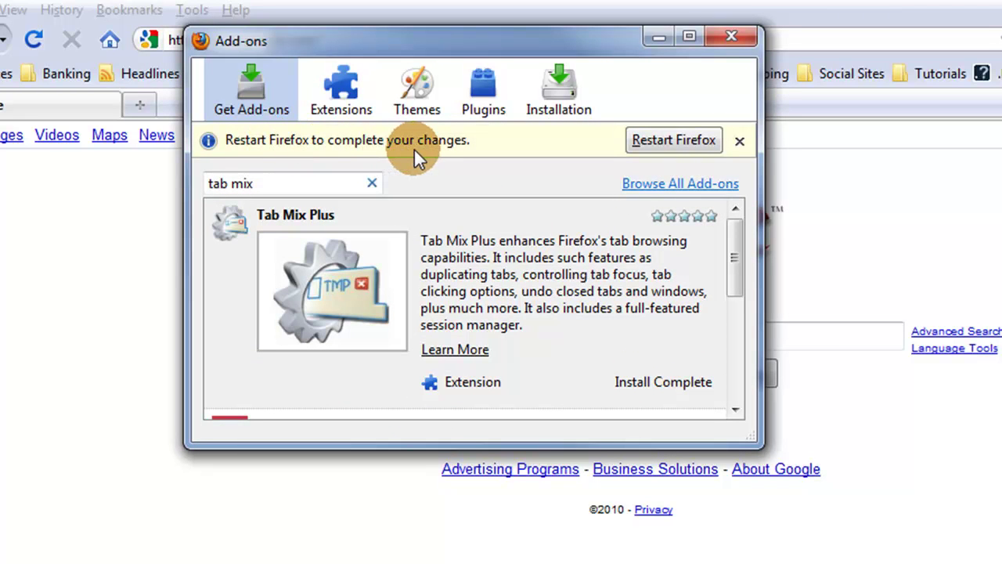
left_click(666, 140)
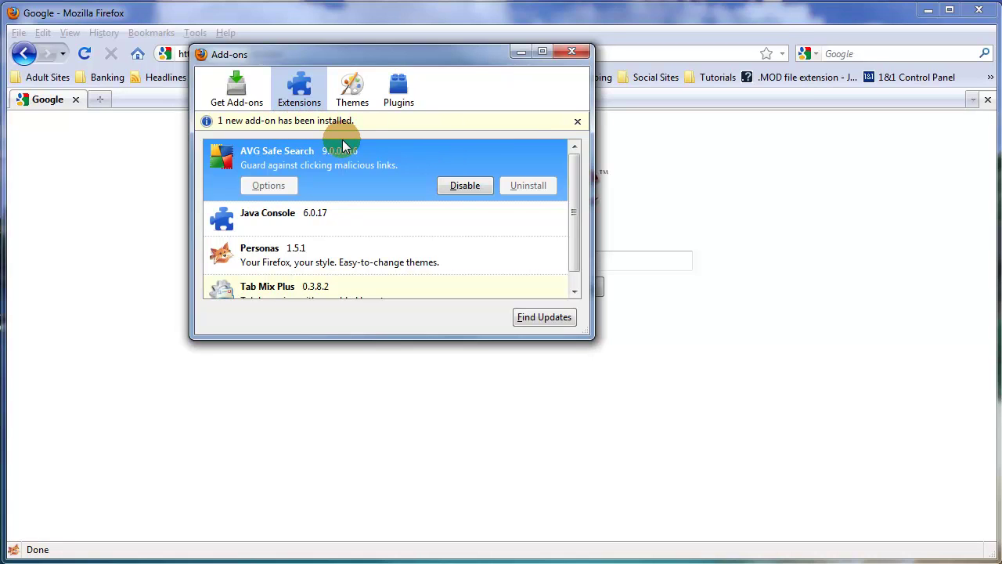
left_click(573, 54)
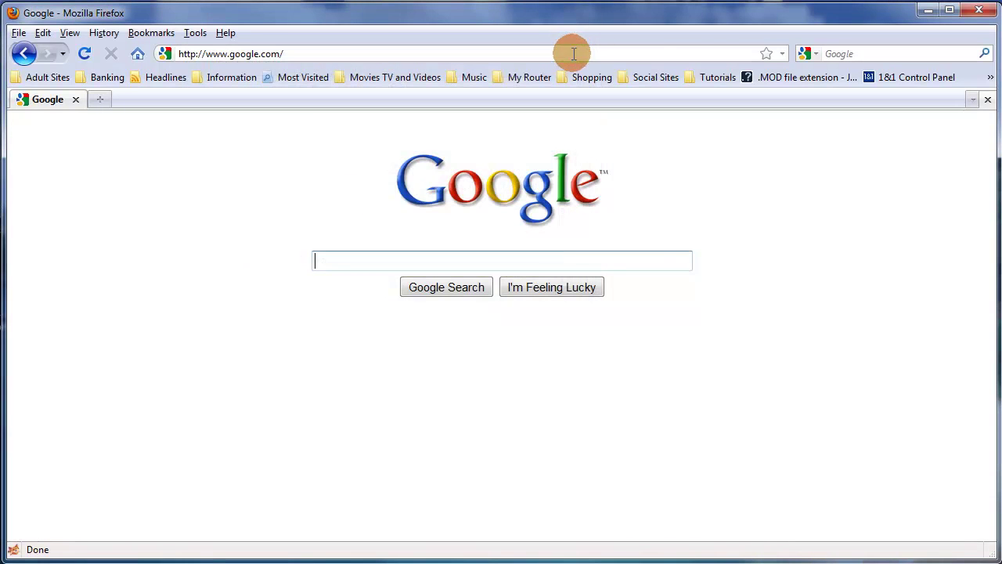
- In the Tab Mix Plus link options, force links to other sites to open in a new tab
left_click(198, 34)
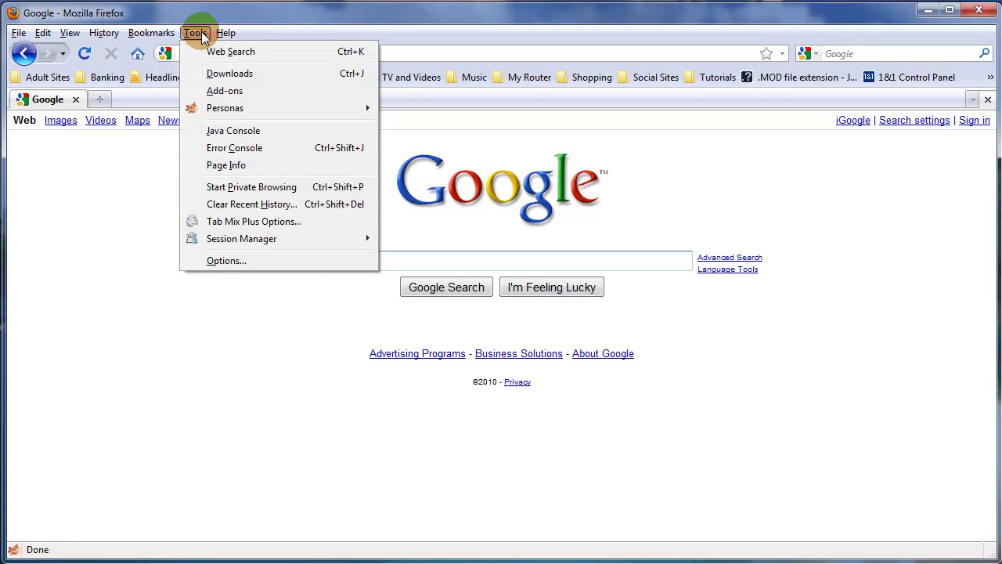
left_click(242, 223)
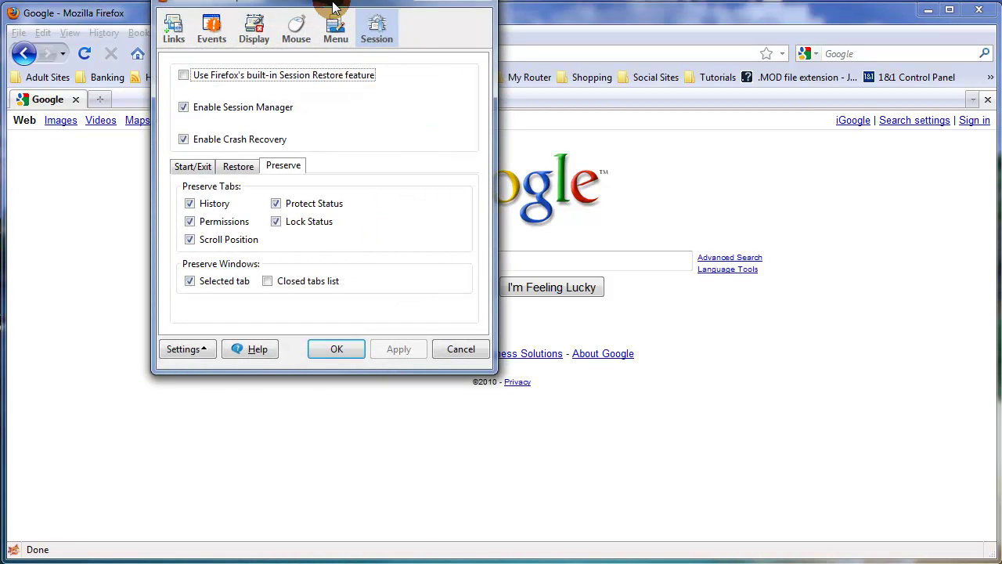
left_click_drag(333, 6, 342, 25)
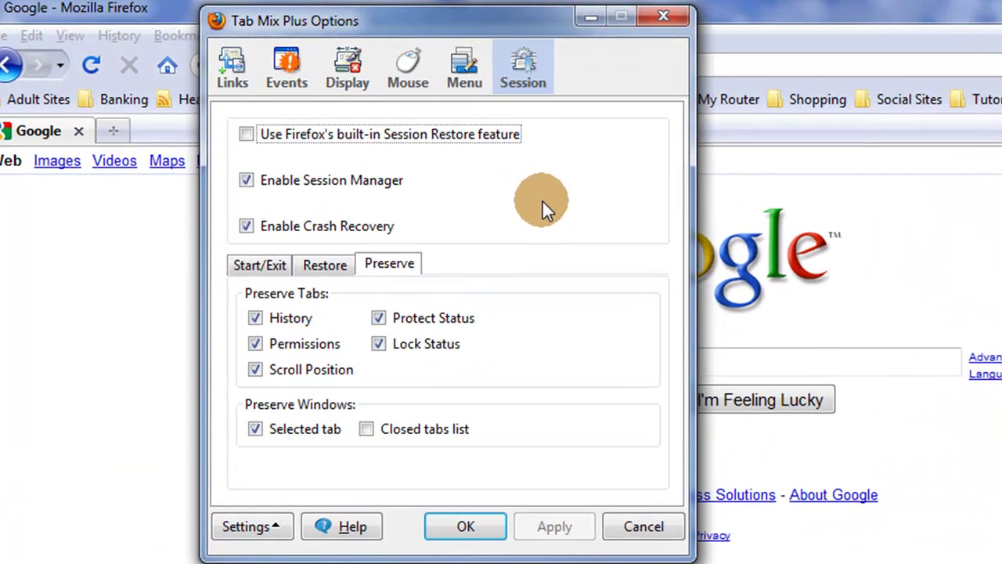
left_click(233, 66)
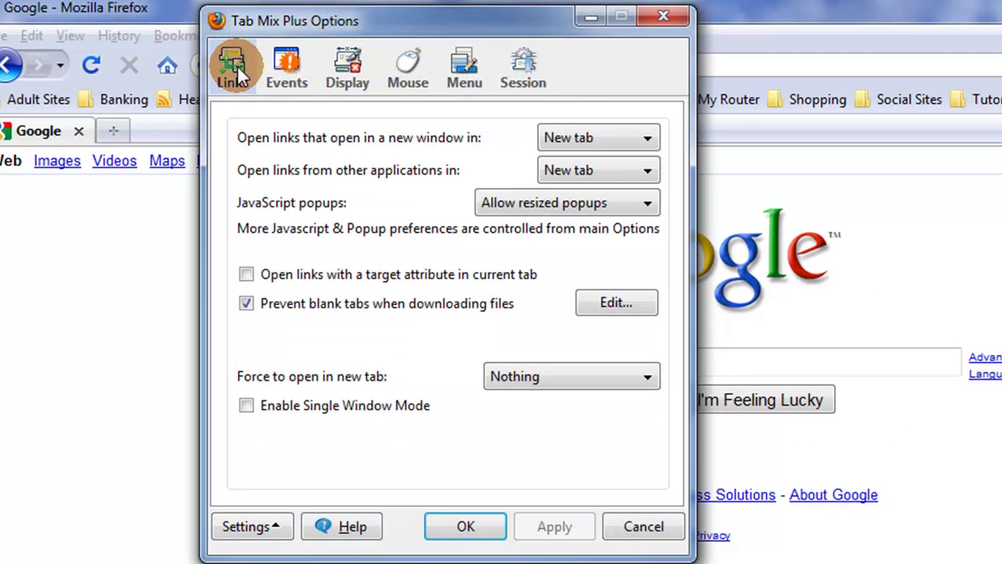
left_click(266, 379)
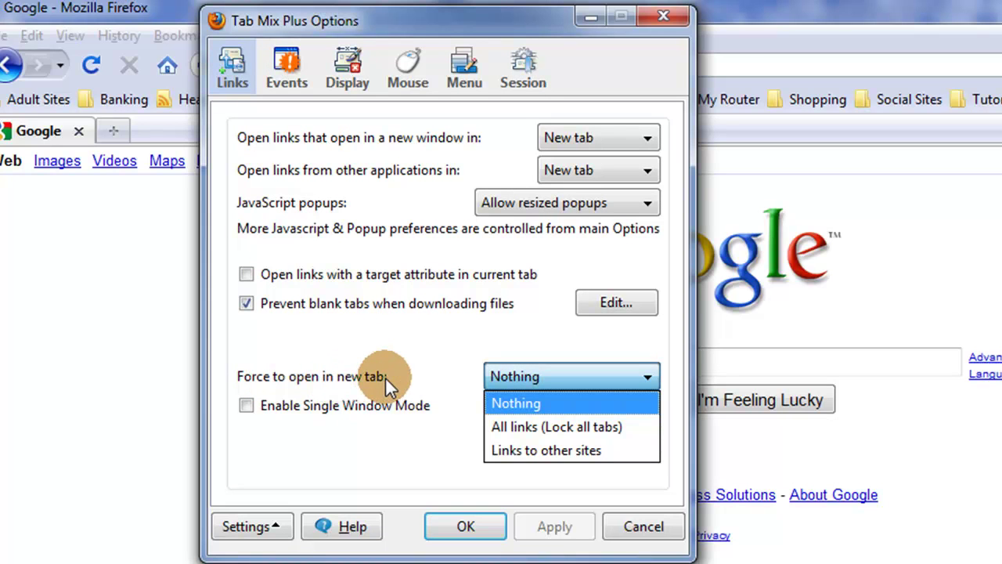
left_click(531, 453)
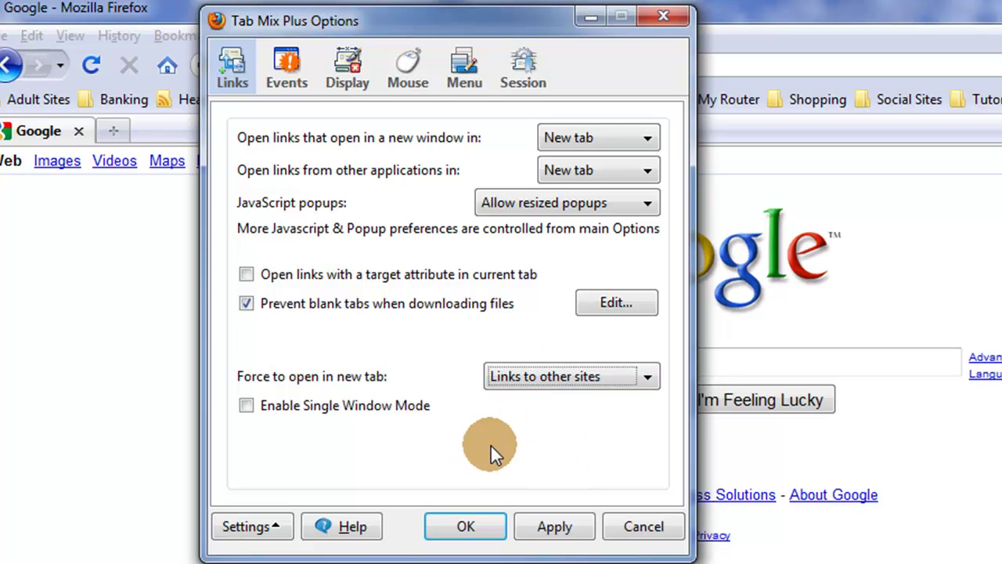
- Review the Tab Mix Plus event settings for tab opening and tab focus
left_click(281, 69)
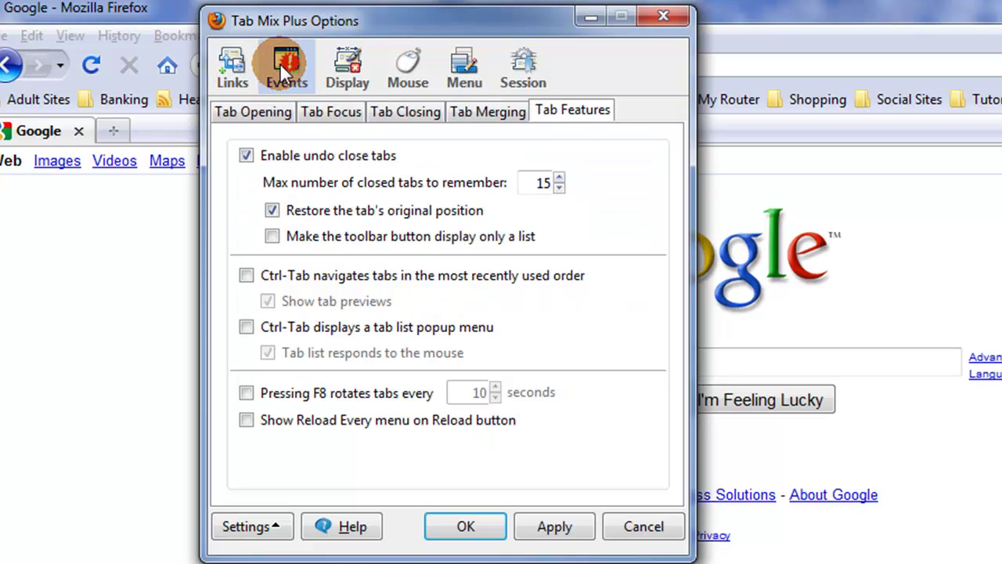
left_click(255, 110)
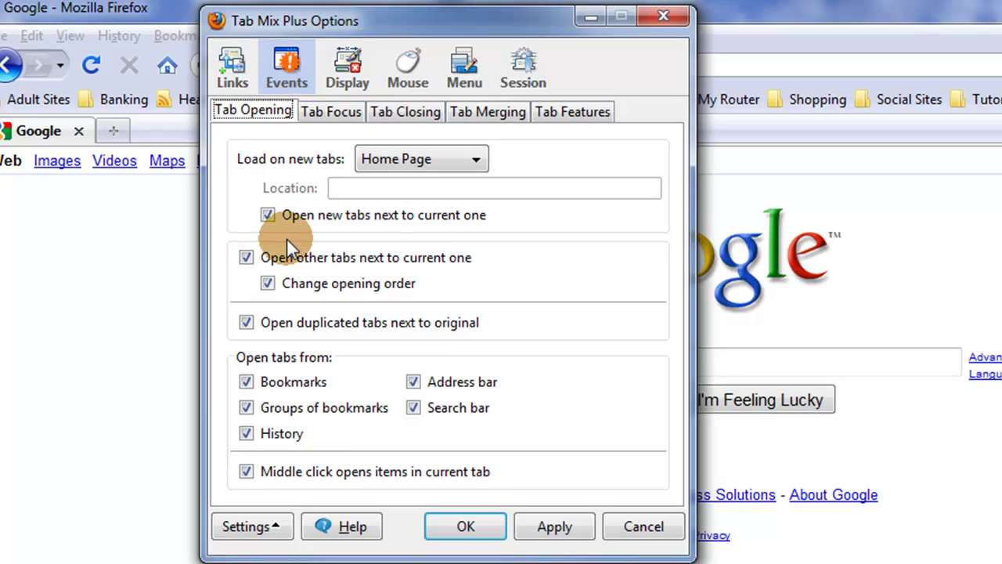
mouse_move(279, 217)
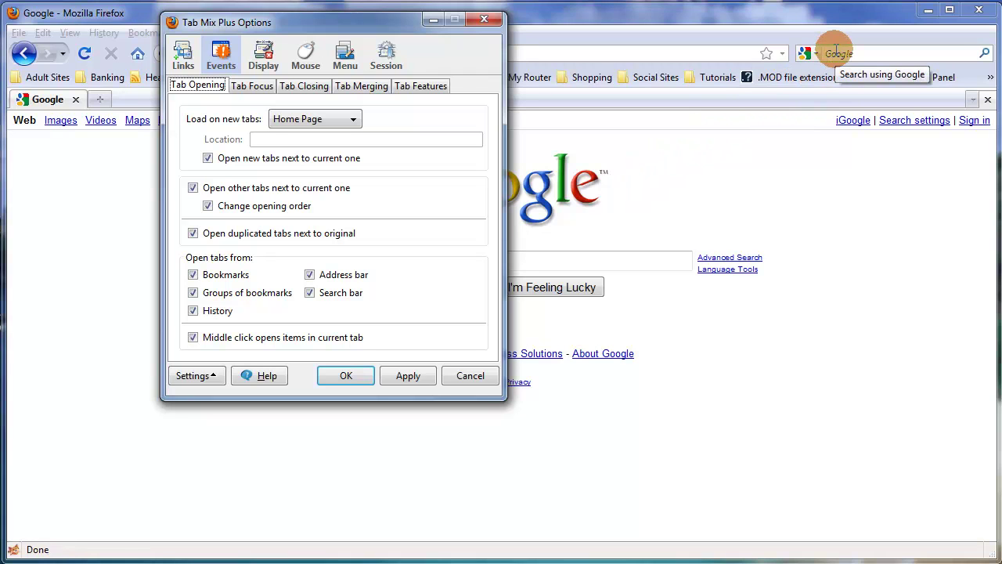
left_click(251, 87)
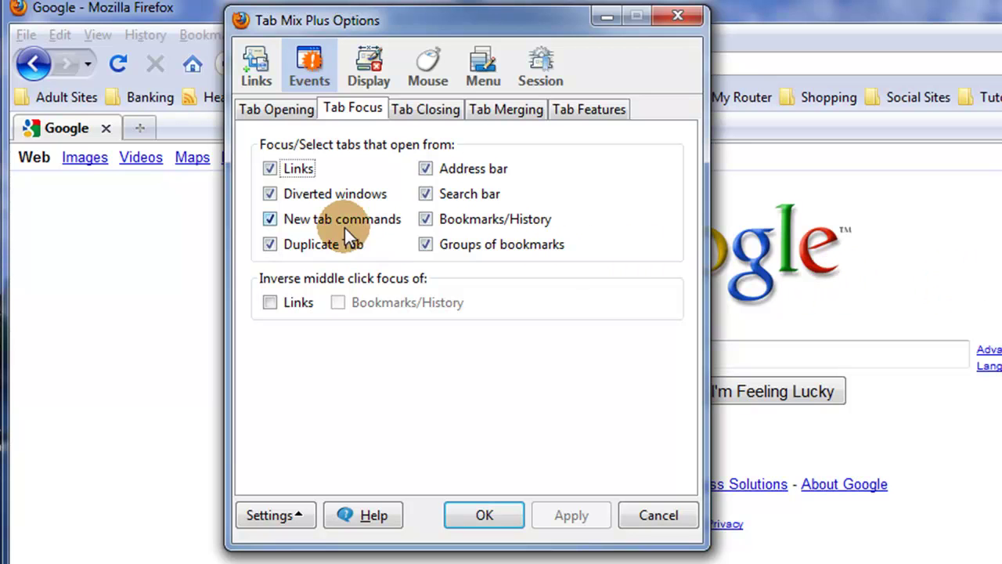
- Keep Last selected tab as the focus when closing the current tab, and review the tab merging and tab features settings
left_click(434, 111)
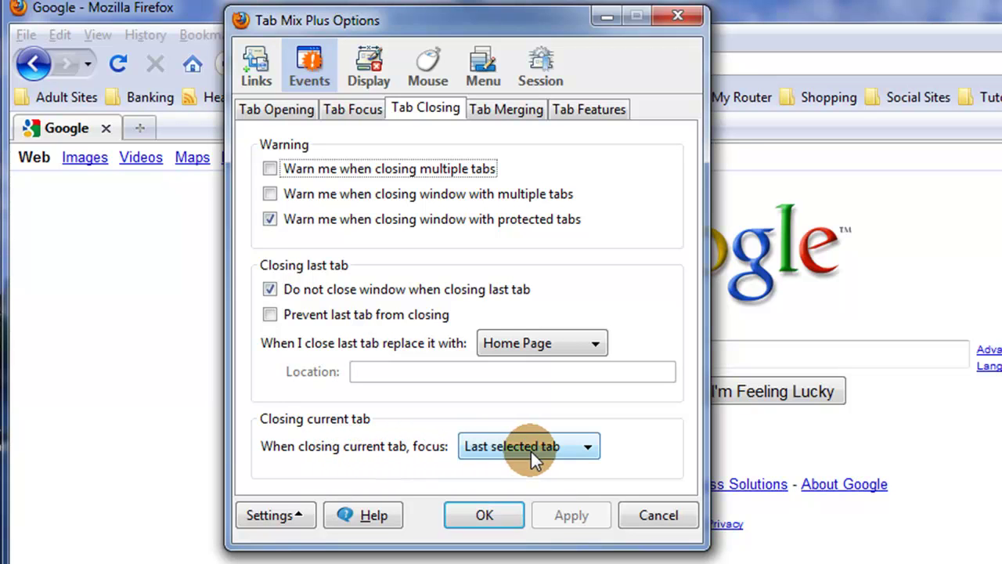
left_click(595, 449)
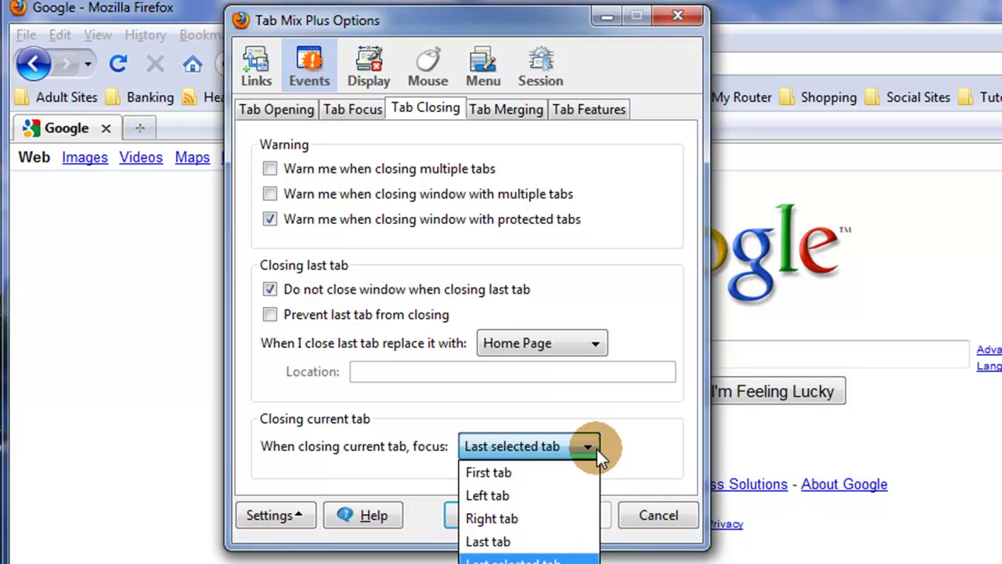
left_click(529, 559)
left_click(515, 107)
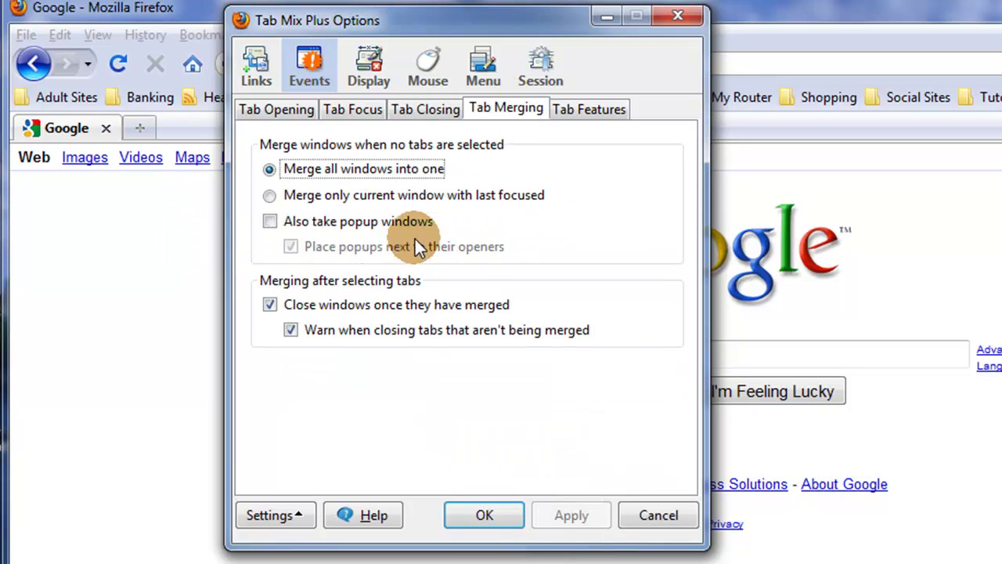
left_click(590, 110)
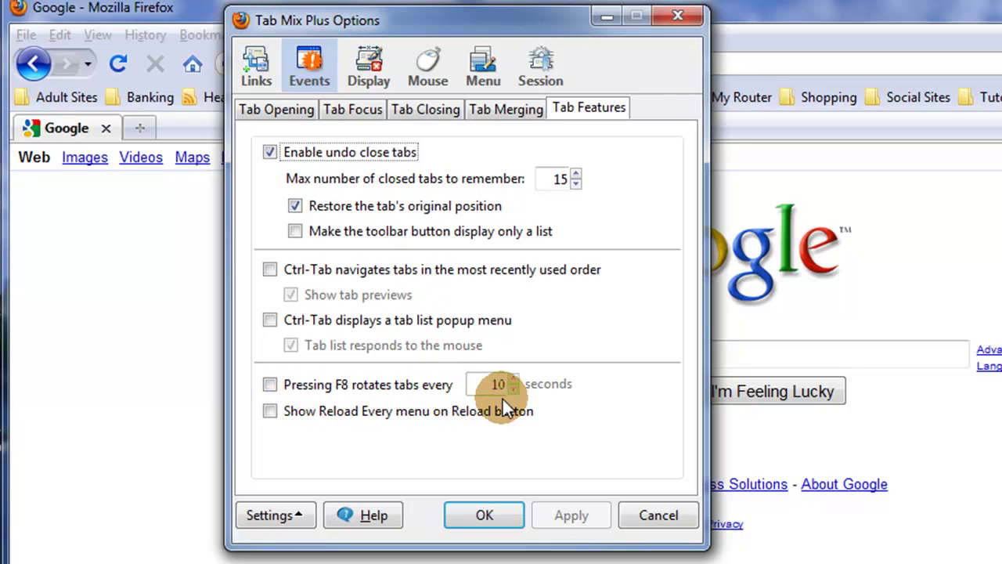
- In the tab bar display settings, turn the Close tab button off and back on
left_click(369, 66)
left_click(267, 108)
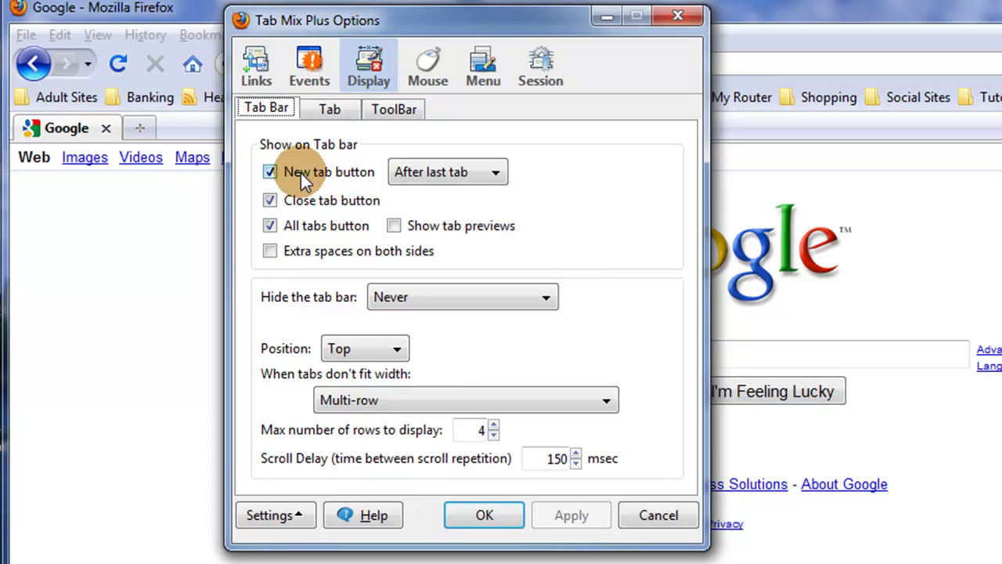
left_click(447, 170)
left_click(270, 197)
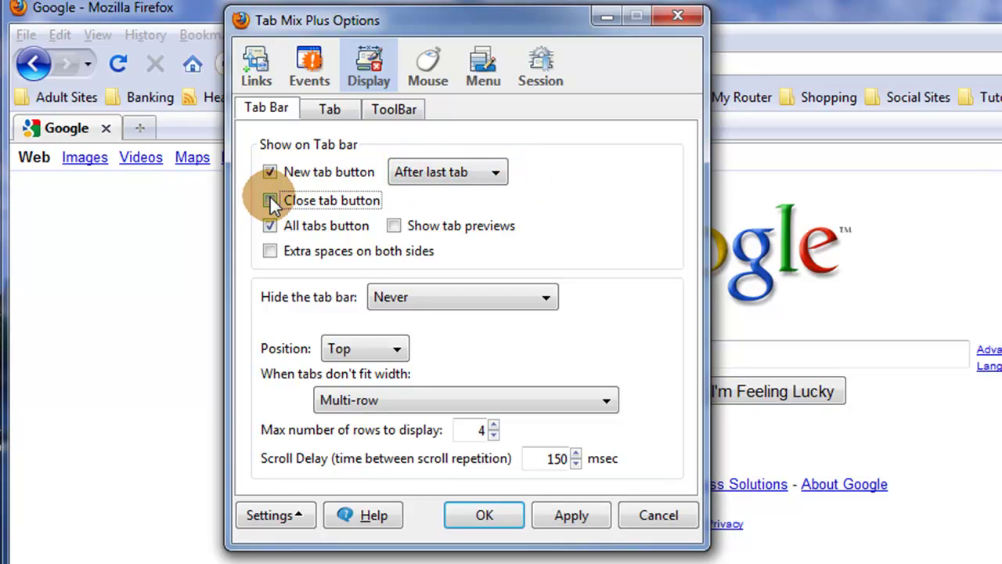
left_click(270, 200)
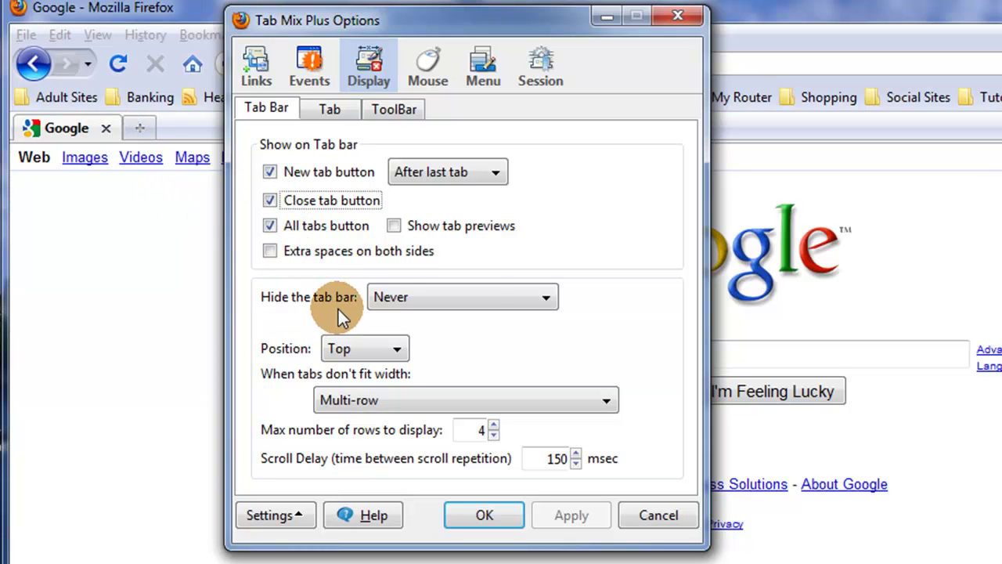
- Keep the tab bar never hidden and positioned at Top, with Multi-row used when tabs don't fit the width
left_click(552, 298)
left_click(553, 298)
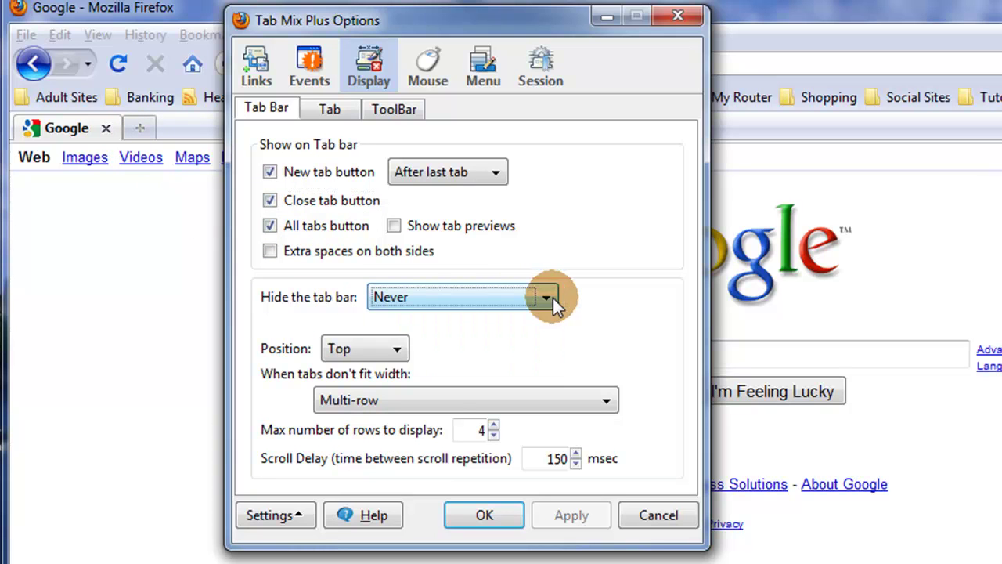
left_click(400, 345)
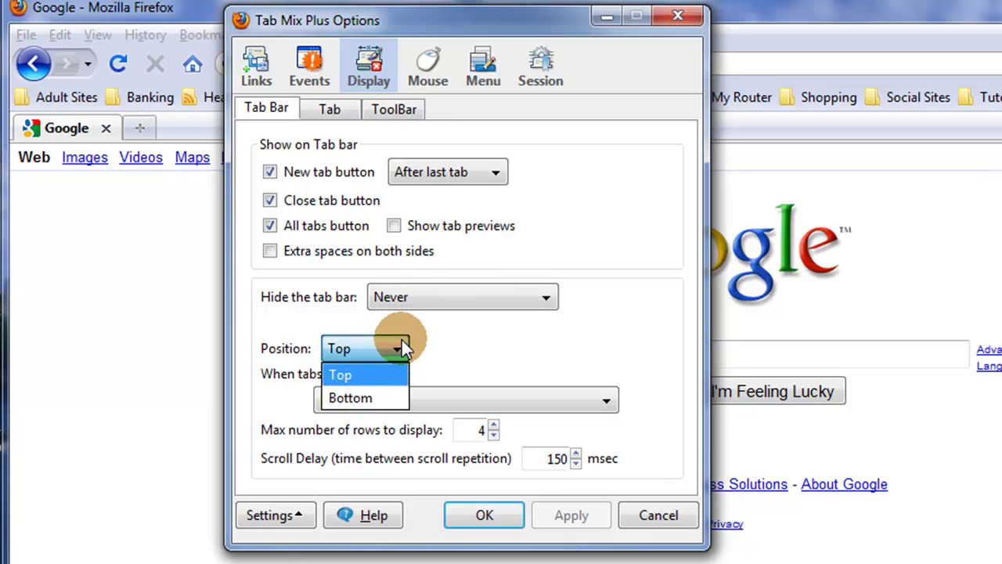
left_click(402, 345)
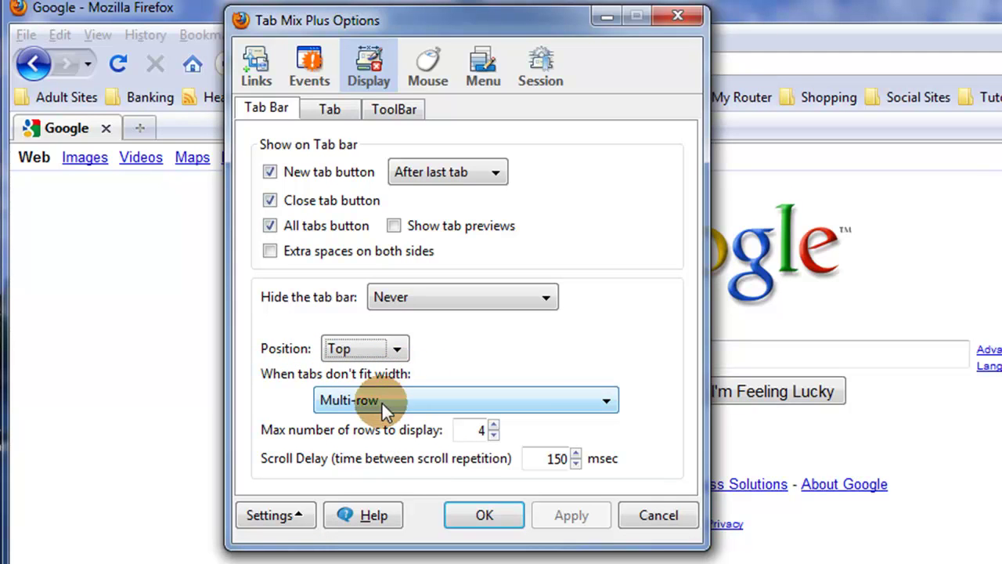
left_click(598, 398)
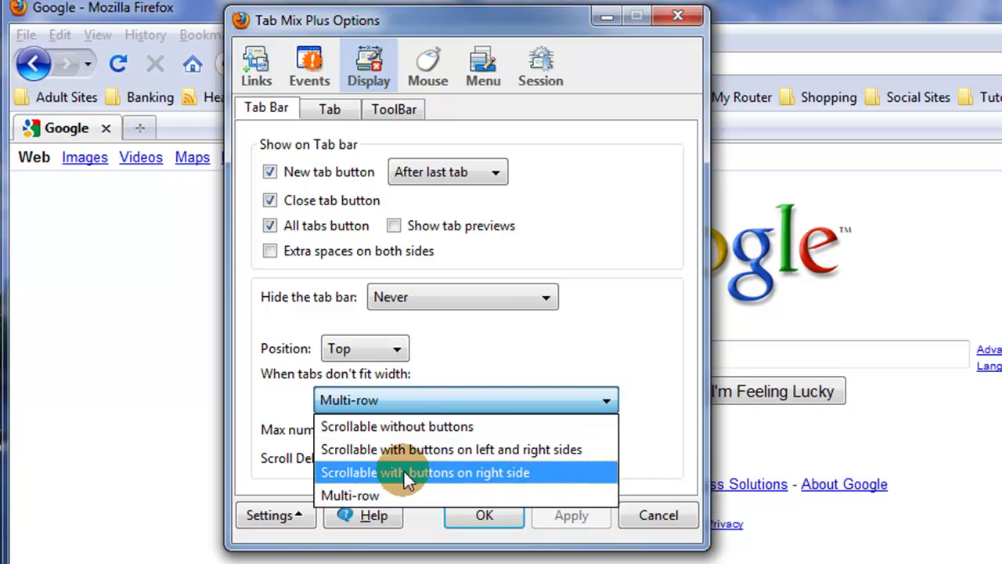
left_click(376, 493)
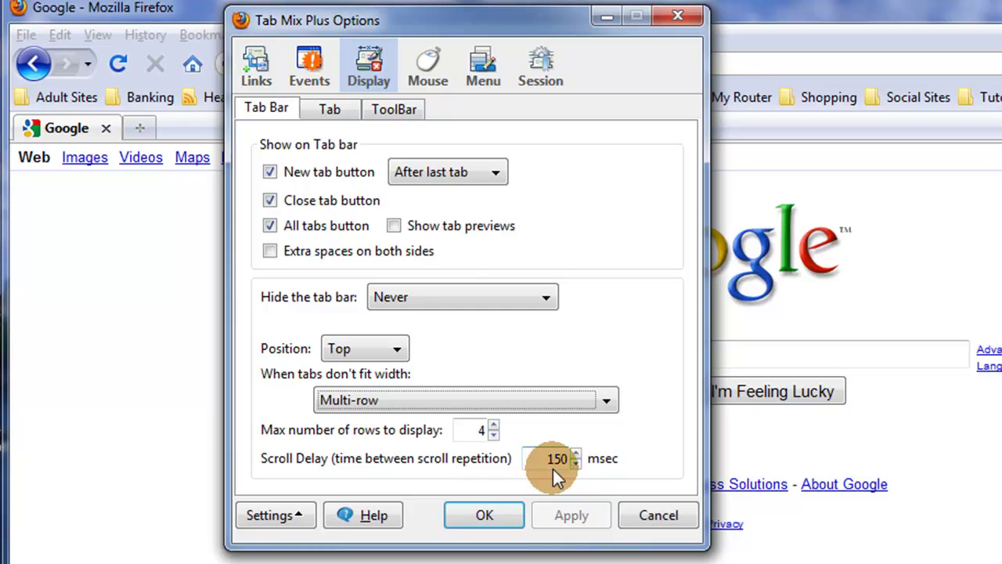
- Review the Tab and ToolBar display settings, and the mouse gesture and mouse clicking settings
left_click(325, 109)
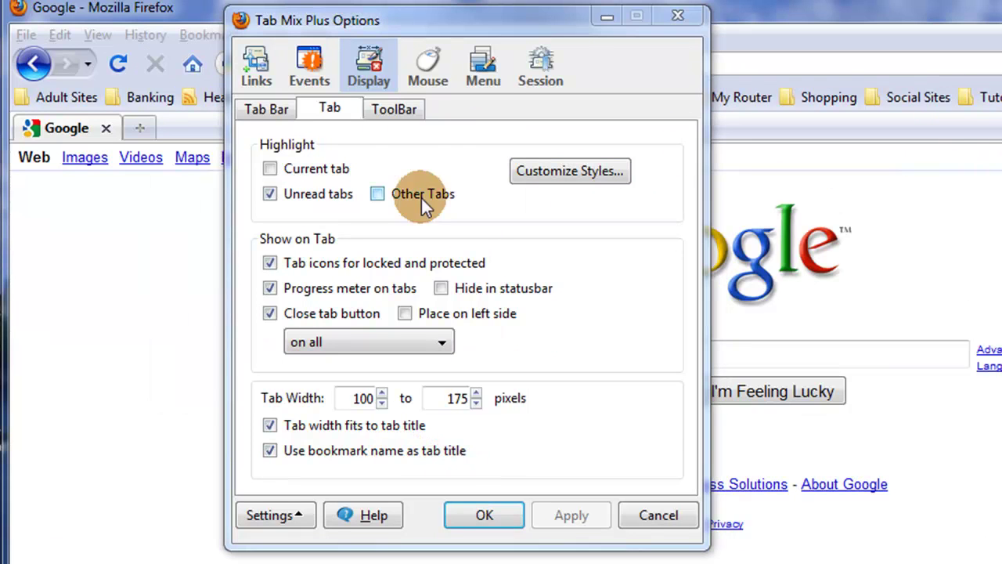
left_click(403, 111)
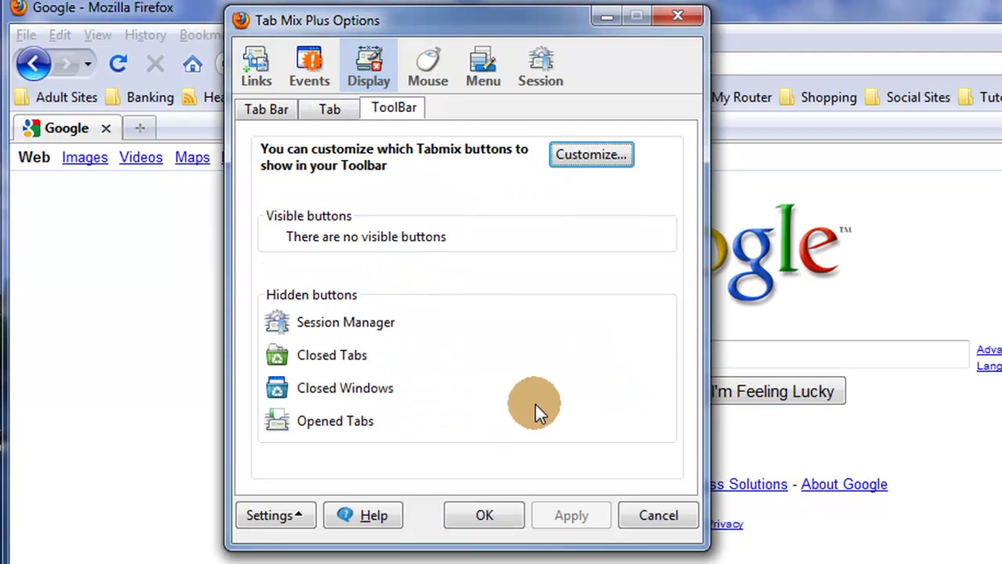
left_click(421, 60)
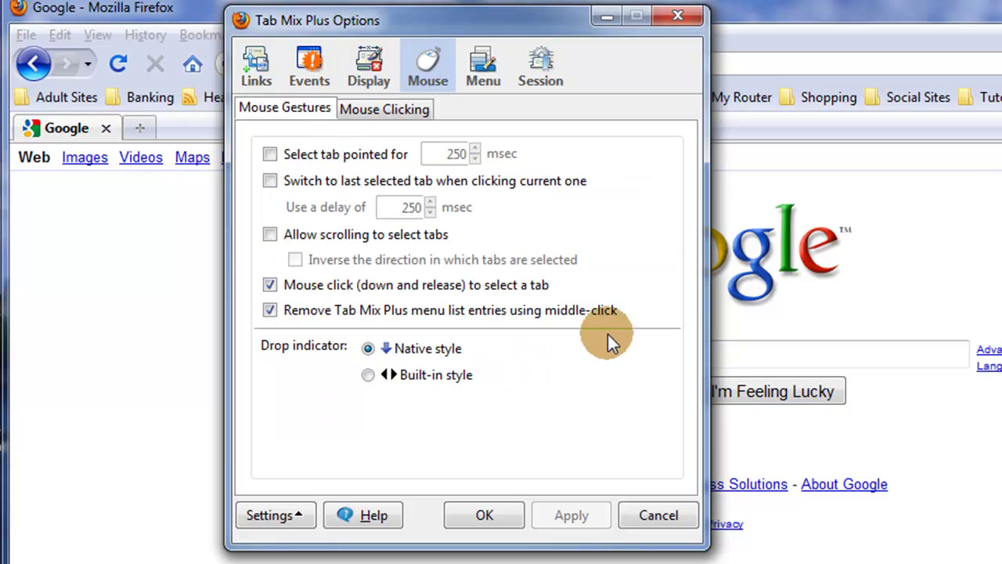
left_click(386, 108)
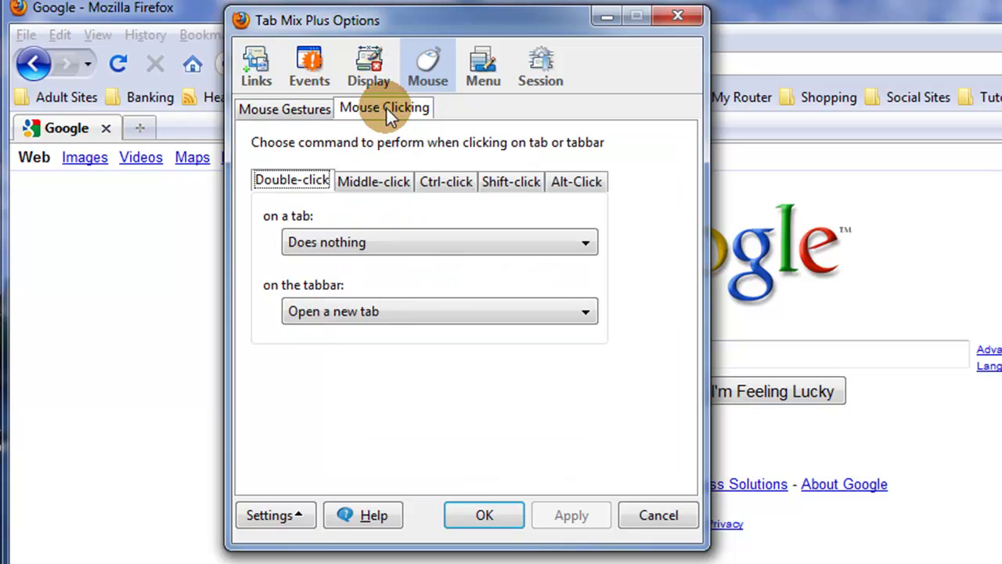
left_click(277, 101)
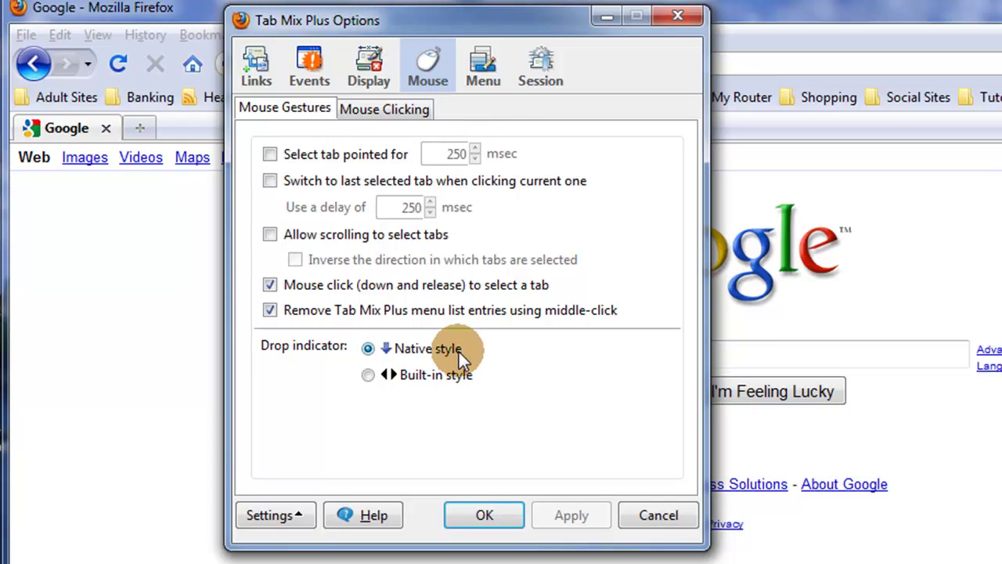
- Review the Tab Mix Plus entries offered for the tab context menu, main context menu and Tools menu
left_click(484, 74)
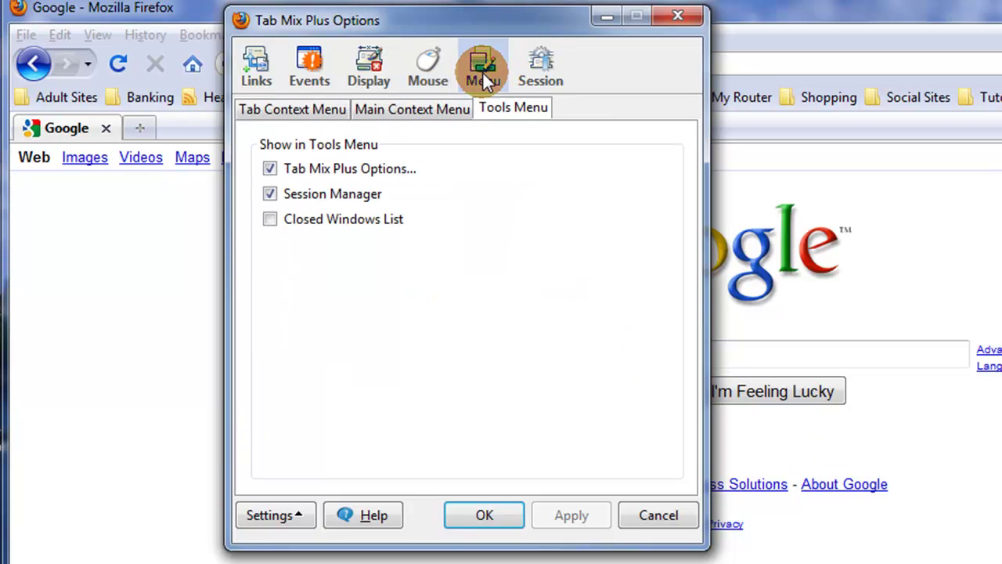
left_click(305, 110)
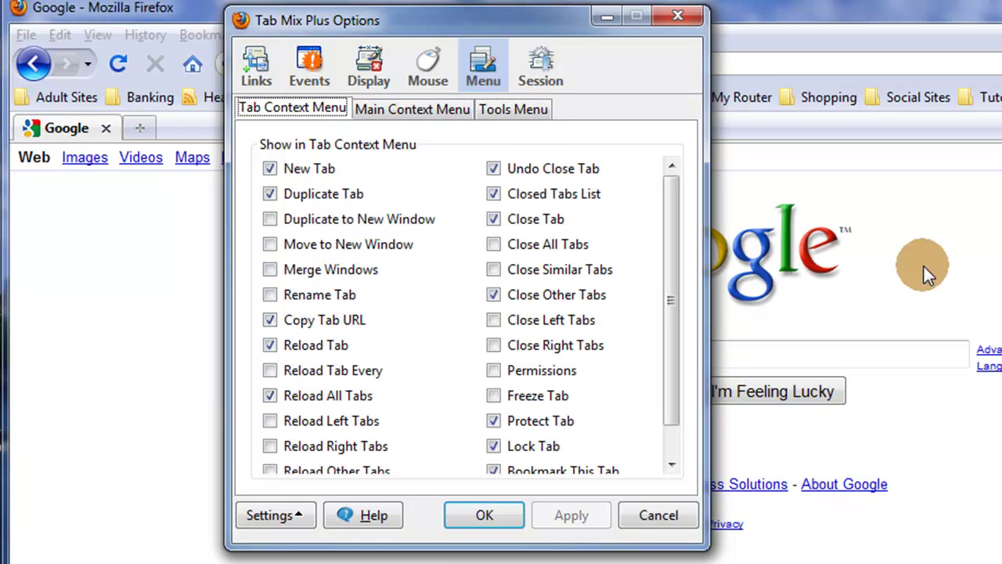
right_click(965, 252)
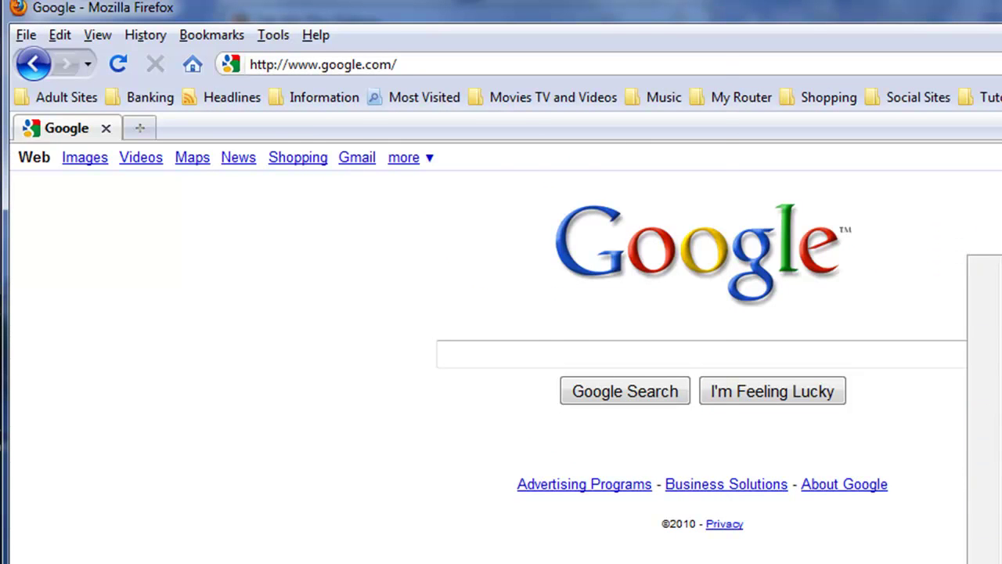
left_click(594, 408)
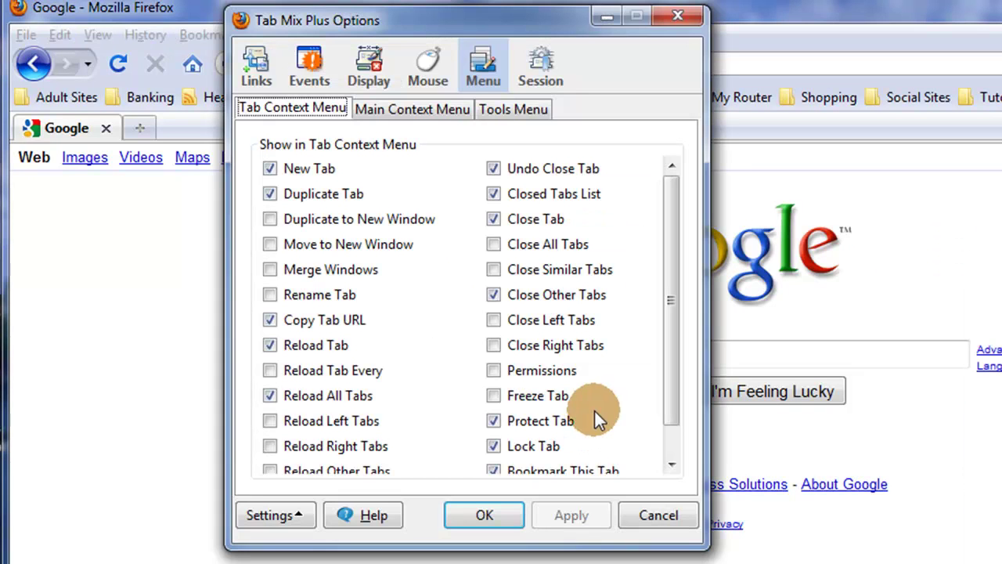
left_click(415, 112)
left_click(509, 108)
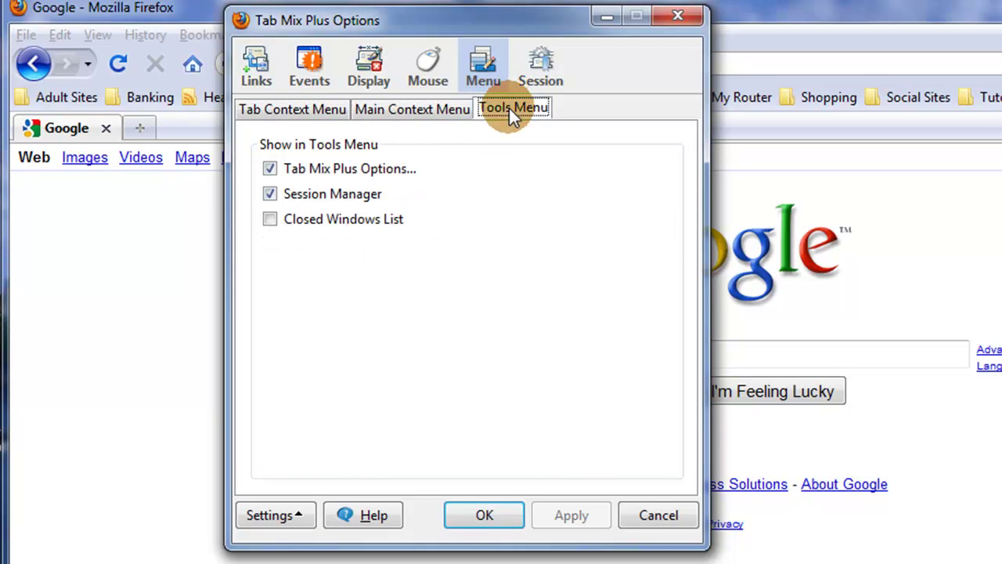
- In the session settings, keep Session Manager enabled and choose Last Session as the startup session
left_click(542, 66)
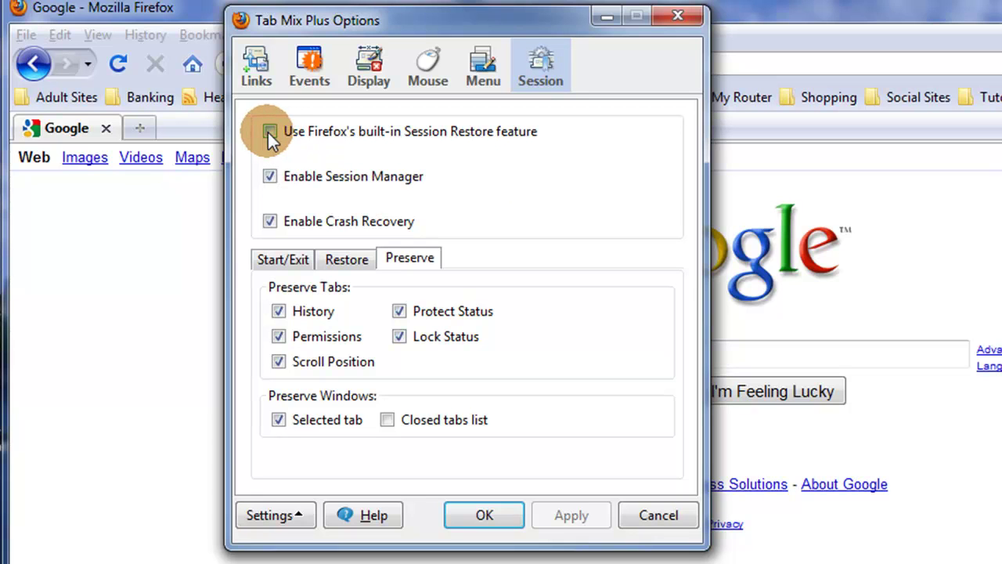
left_click(269, 177)
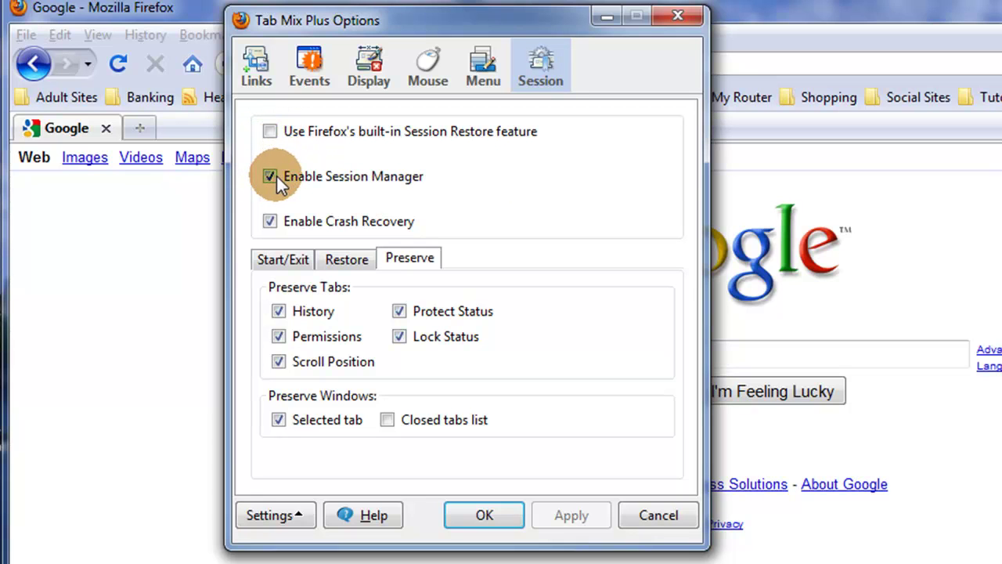
left_click(288, 262)
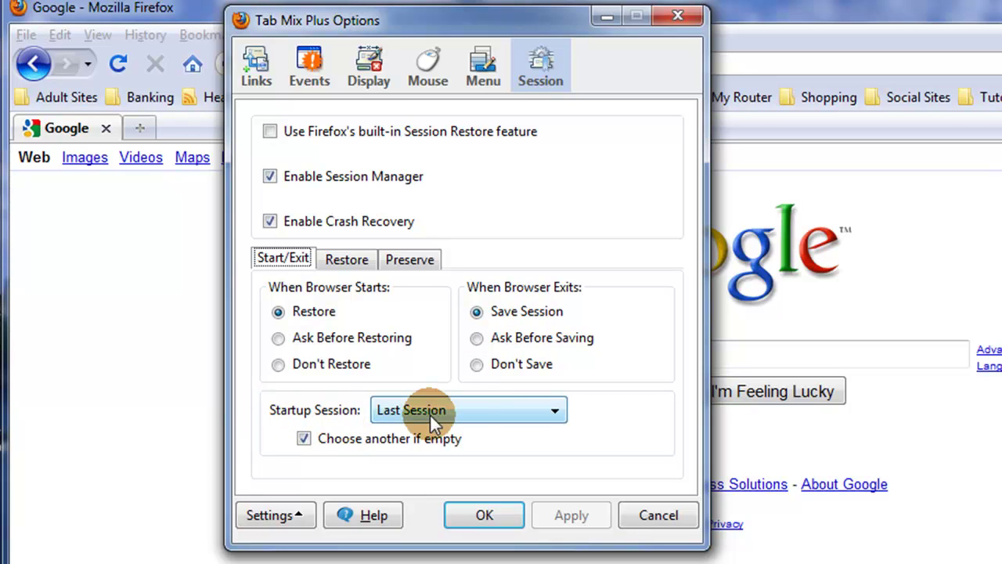
left_click(530, 415)
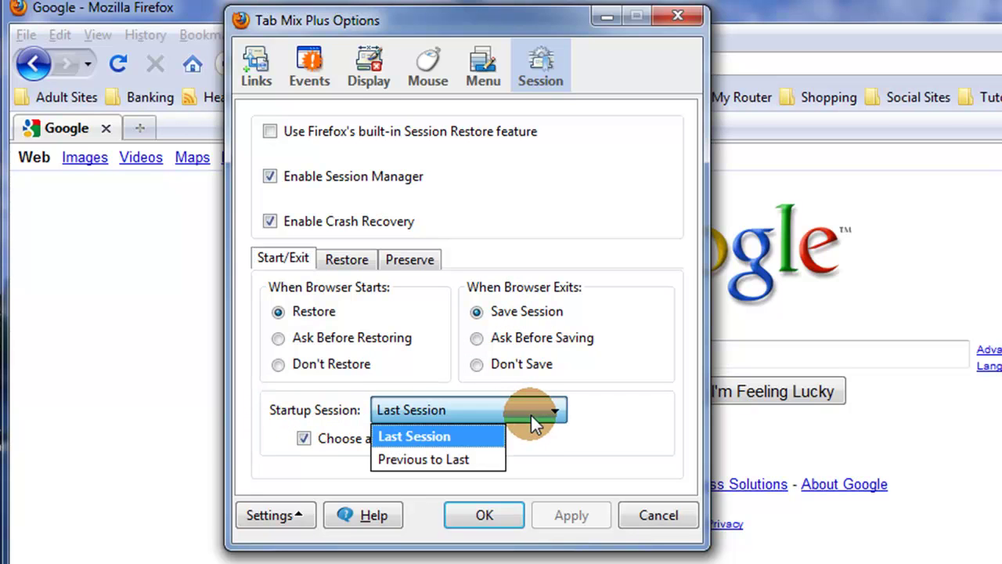
left_click(430, 435)
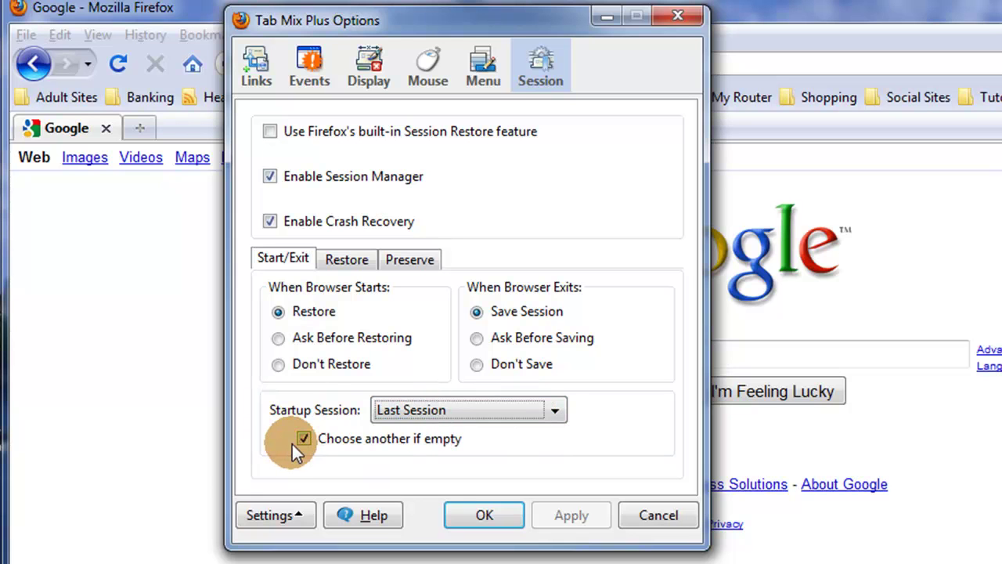
- Review the session restore and preserve settings, and accept the Tab Mix Plus options
left_click(347, 256)
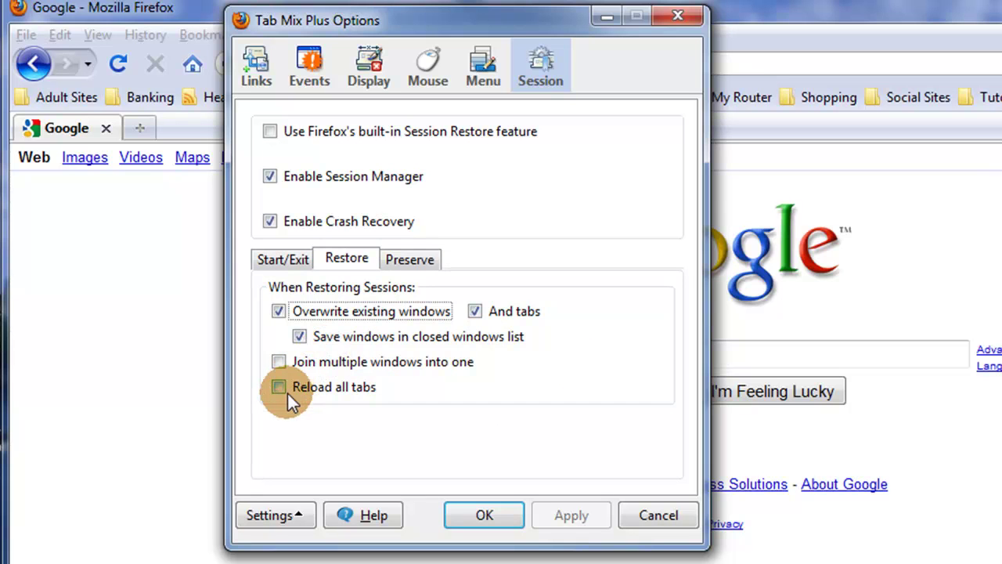
left_click(410, 260)
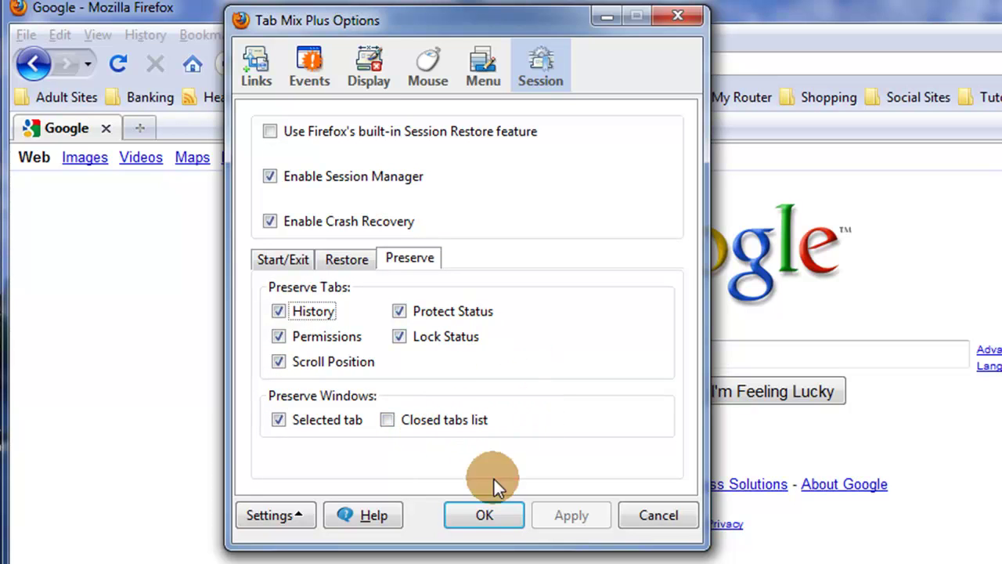
left_click(495, 514)
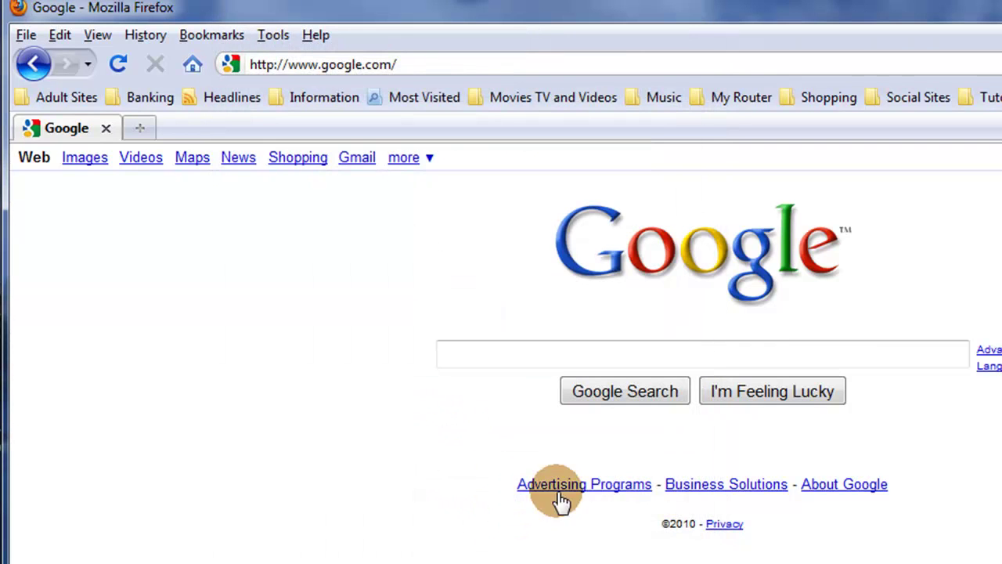